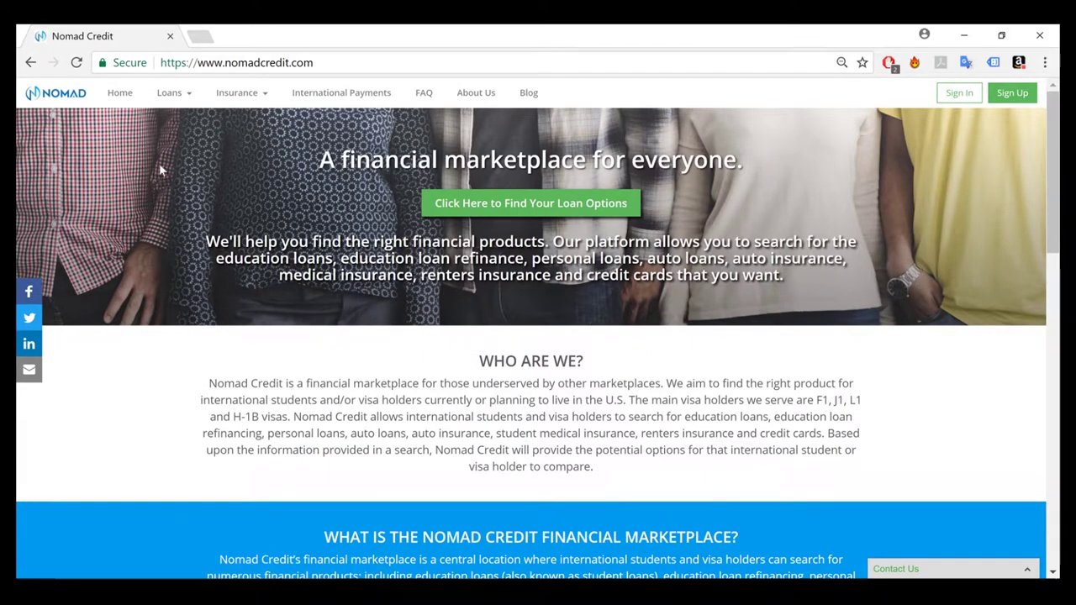
Browse the Loans and Insurance menus, ending with the loan categories list open
{"action": "left_click", "coordinate": [174, 94]}
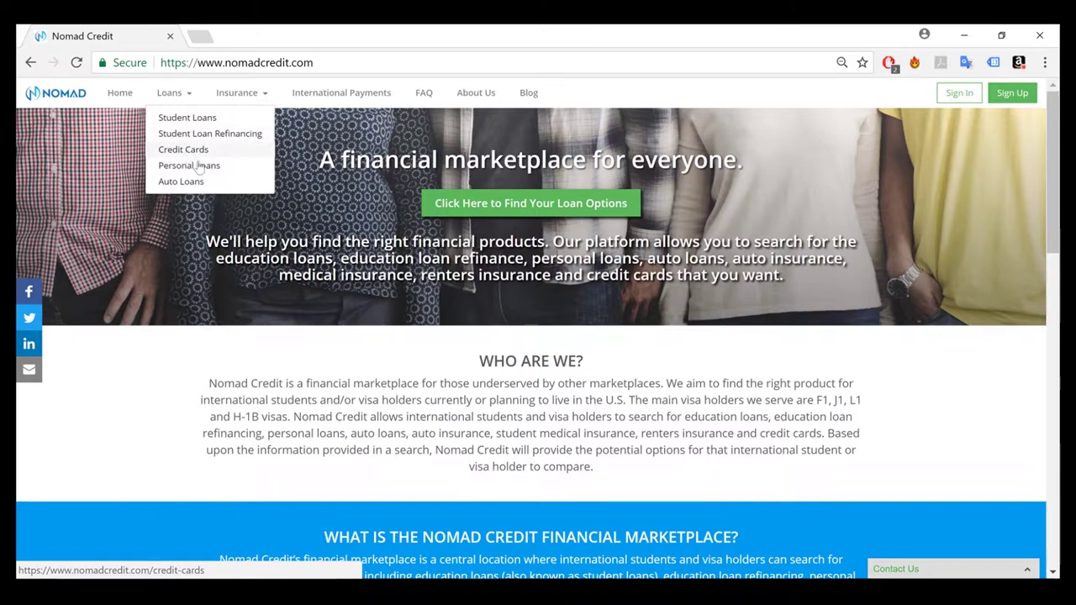
{"action": "left_click", "coordinate": [235, 92]}
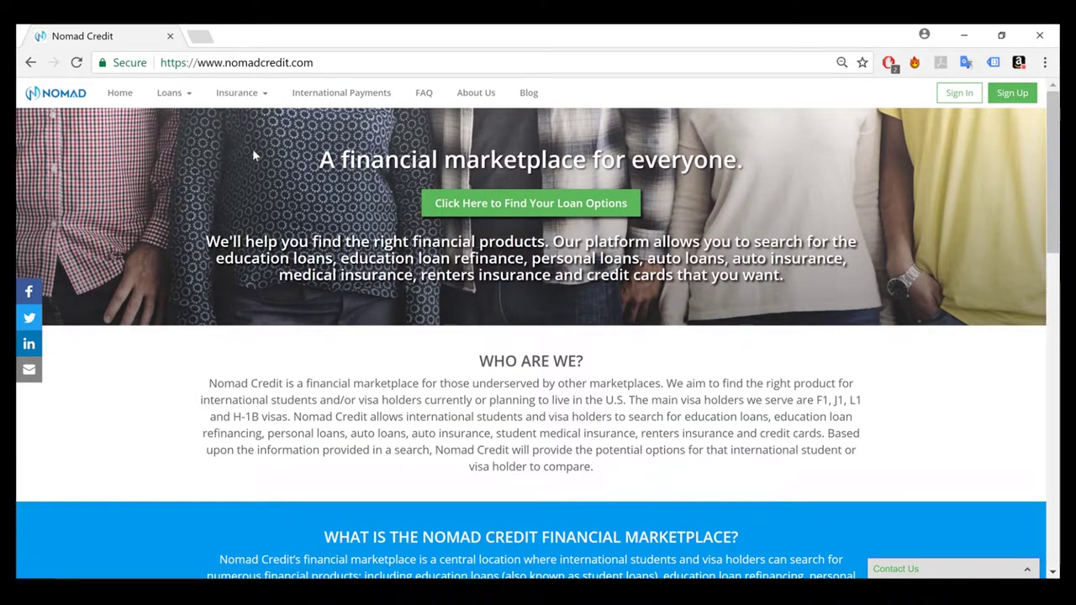
{"action": "left_click", "coordinate": [173, 94]}
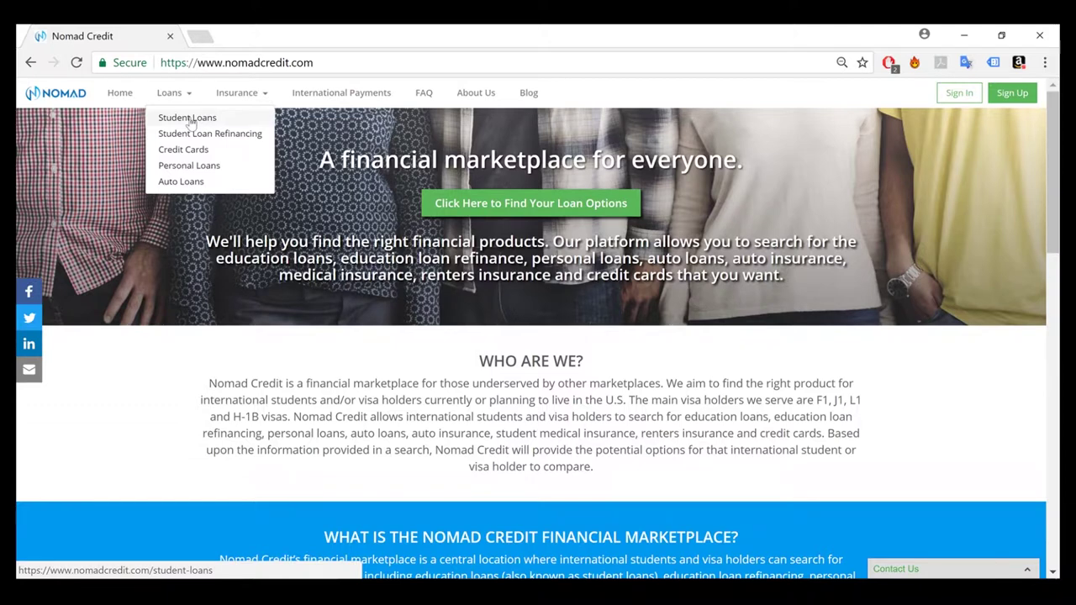
Open Loans > Student Loans, read down the page, and start the education loan options search
{"action": "left_click", "coordinate": [190, 120]}
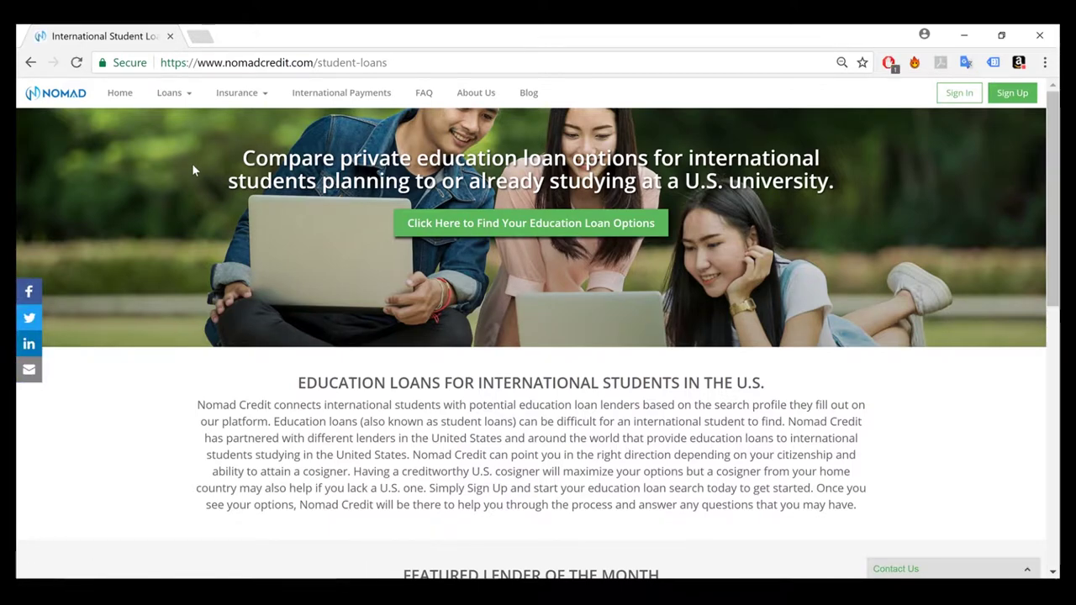
{"action": "scroll", "coordinate": [193, 170], "scroll_direction": "down", "scroll_amount": 5}
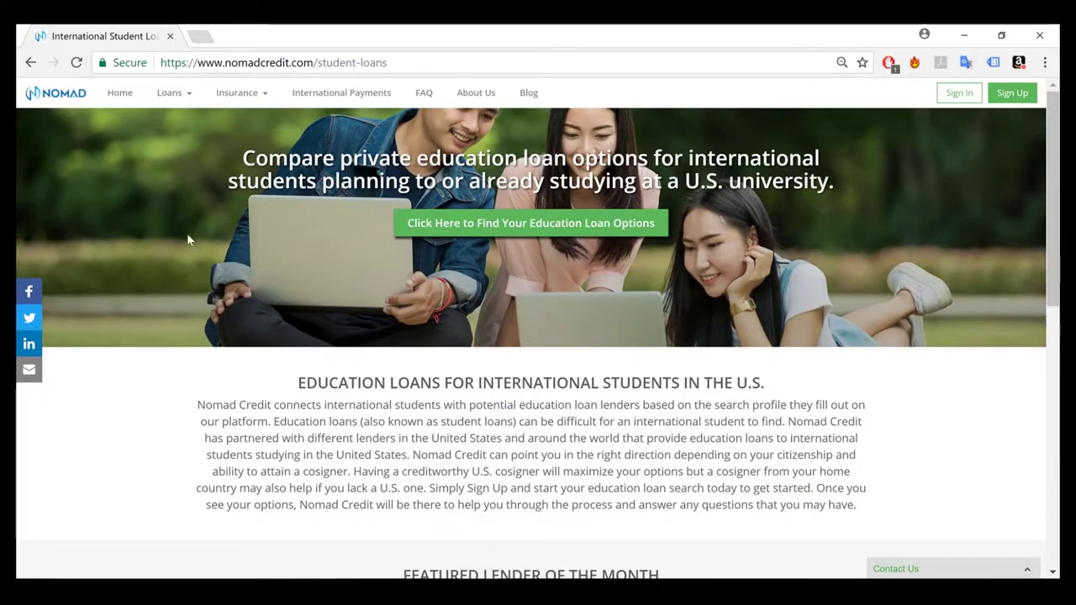
{"action": "left_click", "coordinate": [528, 231]}
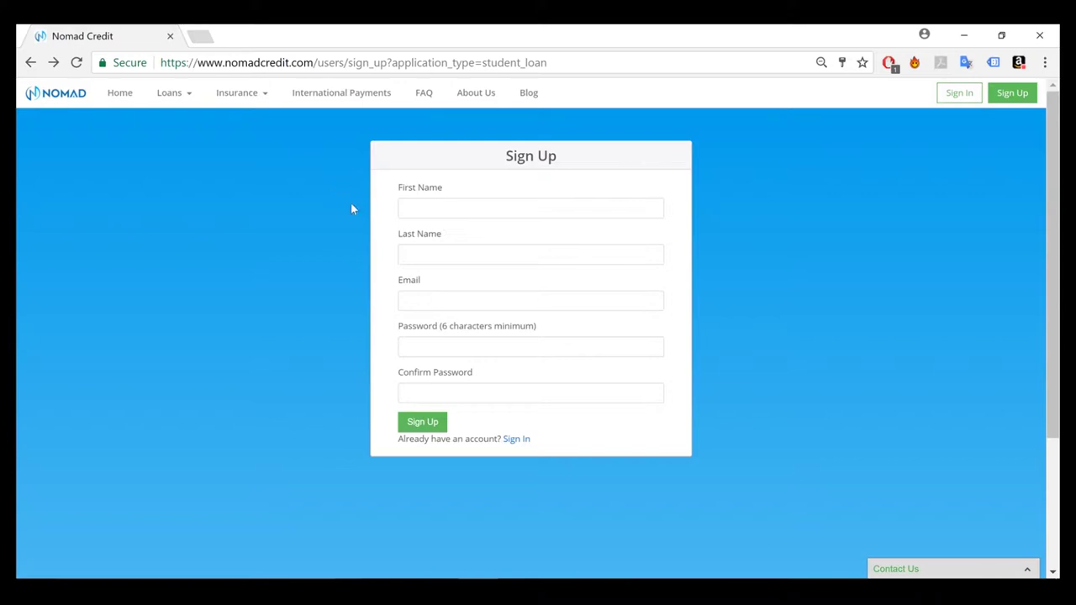
Fill the sign-up form with the test user's names, e-mail and matching password, and submit it
{"action": "left_click", "coordinate": [402, 216]}
{"action": "type", "text": "test"}
{"action": "left_click", "coordinate": [425, 260]}
{"action": "type", "text": "test"}
{"action": "left_click", "coordinate": [426, 308]}
{"action": "type", "text": "test6@test.com"}
{"action": "key", "text": "Tab"}
{"action": "type", "text": "test123"}
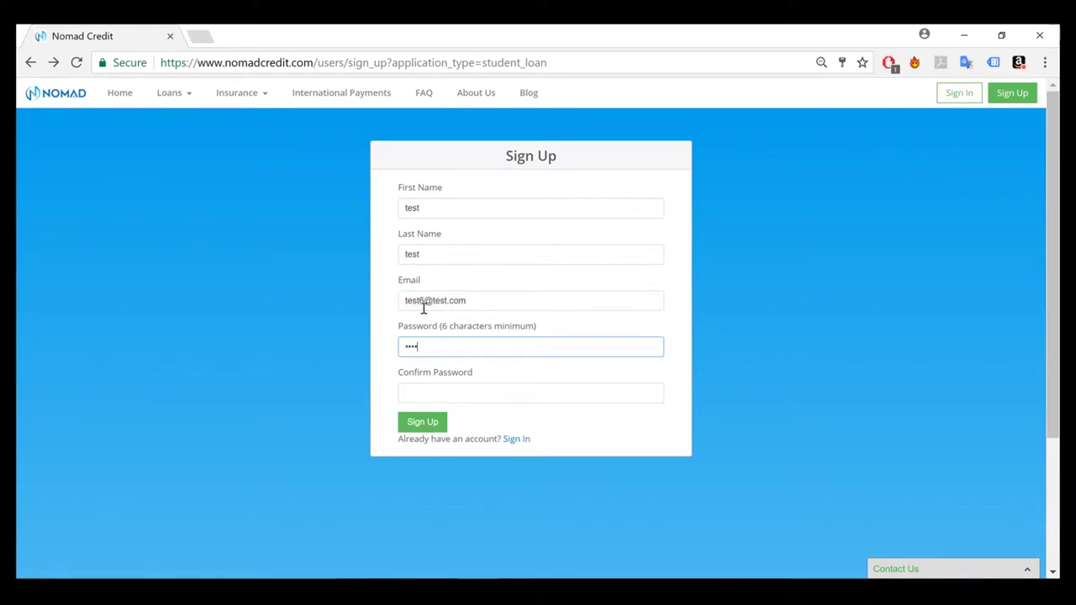
{"action": "key", "text": "Tab"}
{"action": "type", "text": "test123"}
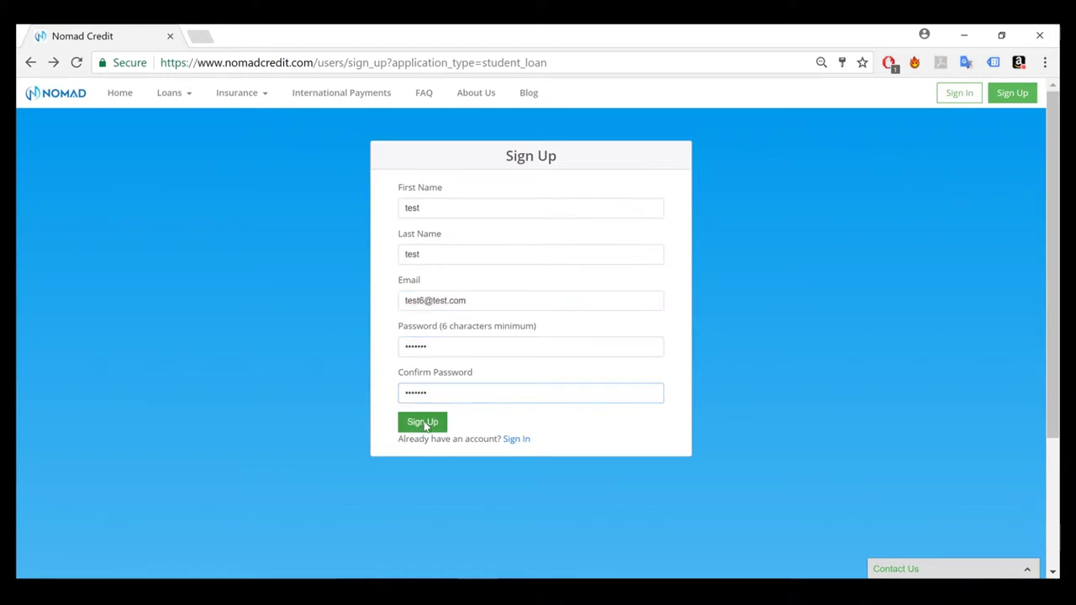
{"action": "left_click", "coordinate": [423, 421]}
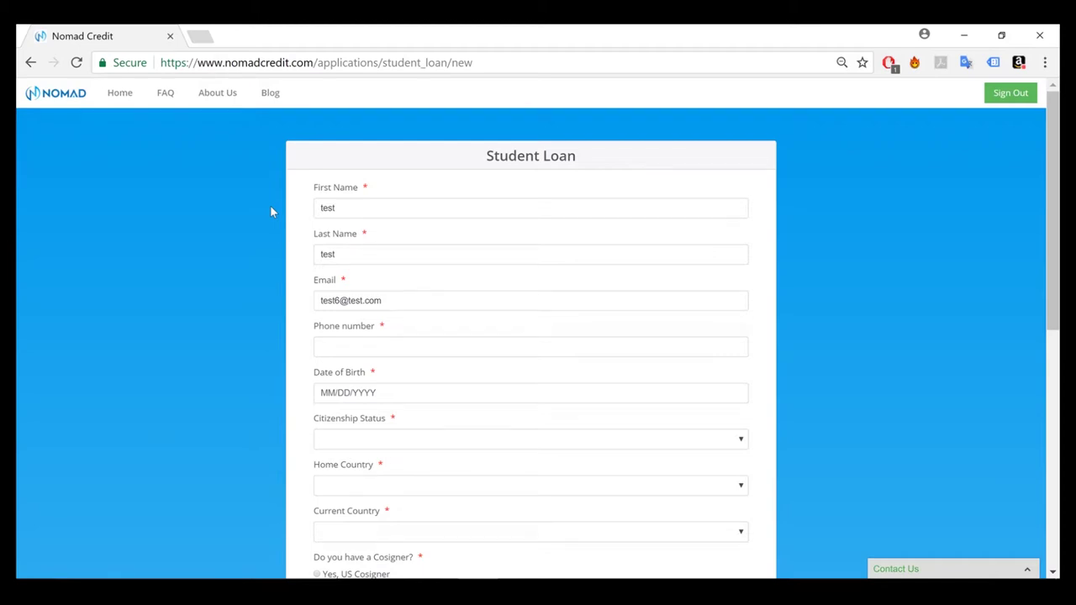
Scroll through the Student Loan form and back up, then go to the account dashboard
{"action": "scroll", "coordinate": [269, 211], "scroll_direction": "down", "scroll_amount": 3}
{"action": "scroll", "coordinate": [270, 211], "scroll_direction": "up", "scroll_amount": 1}
{"action": "scroll", "coordinate": [270, 211], "scroll_direction": "up", "scroll_amount": 2}
{"action": "left_click", "coordinate": [128, 93]}
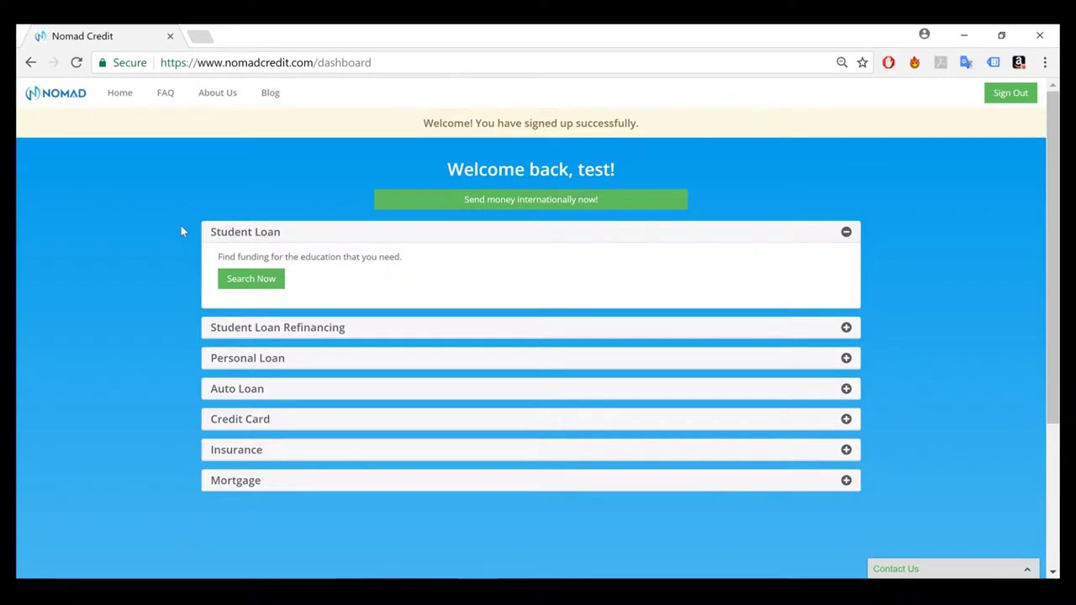
Expand the Student Loan Refinancing and Personal Loan sections, then start a new student loan search
{"action": "left_click", "coordinate": [245, 330]}
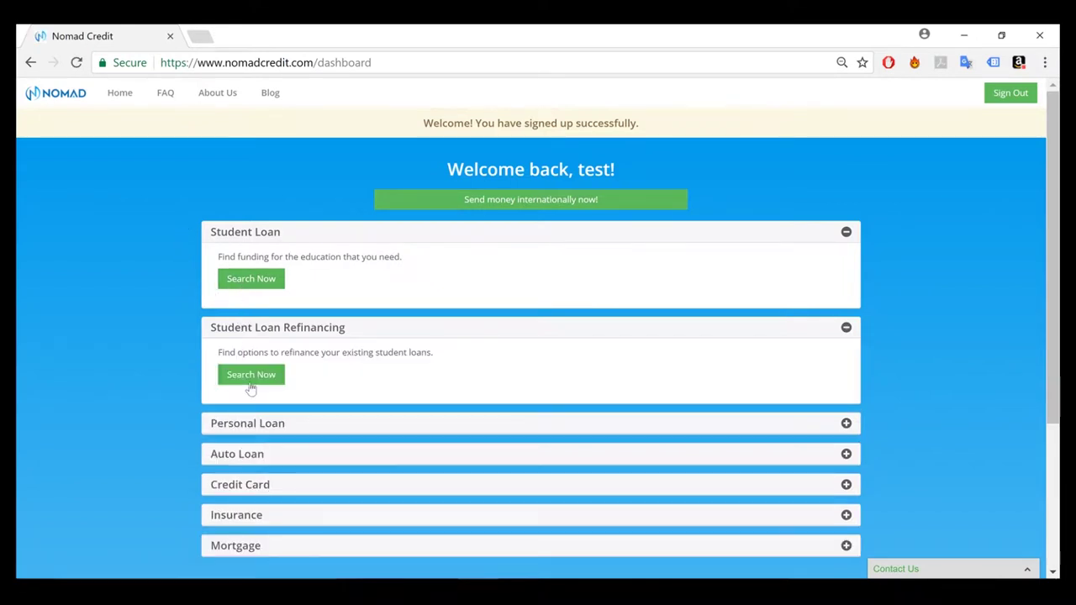
{"action": "left_click", "coordinate": [255, 428]}
{"action": "left_click", "coordinate": [252, 472]}
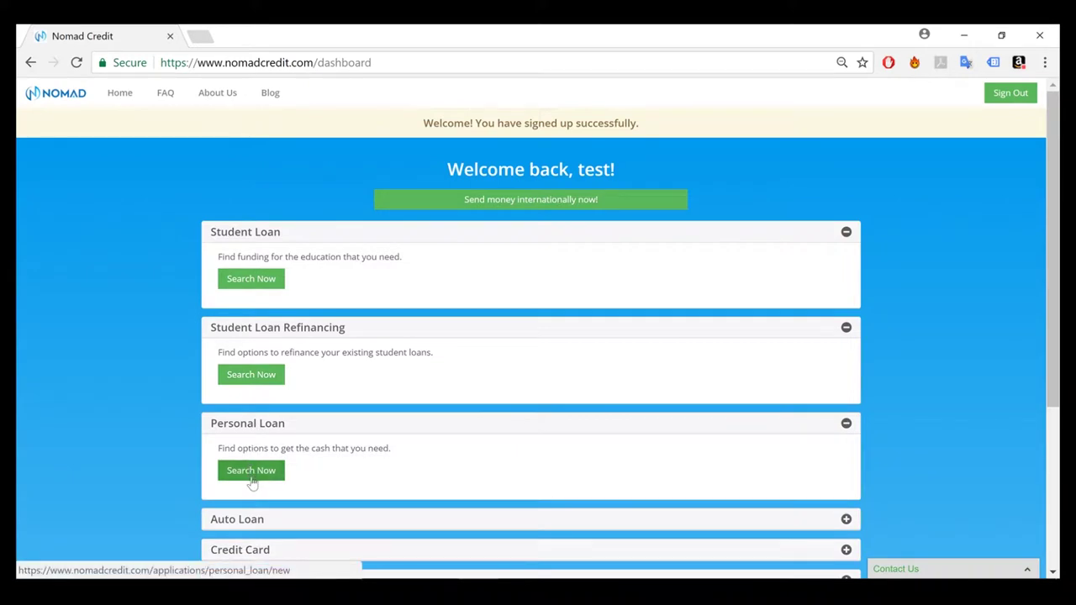
{"action": "left_click", "coordinate": [250, 278]}
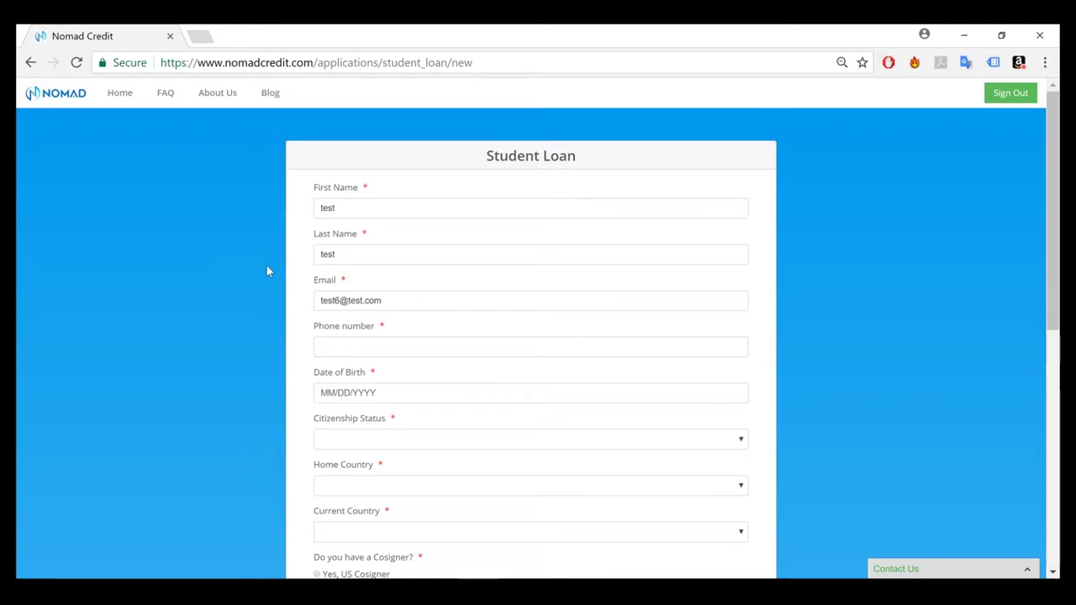
Enter a phone number and pick a date of birth on the loan form
{"action": "scroll", "coordinate": [259, 243], "scroll_direction": "down", "scroll_amount": 1}
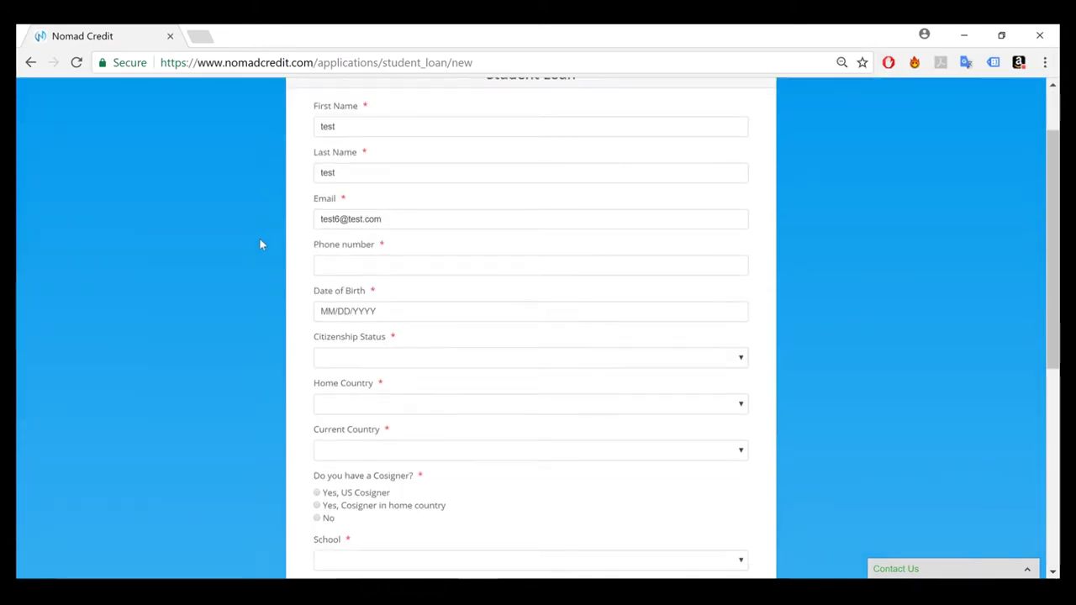
{"action": "scroll", "coordinate": [261, 219], "scroll_direction": "down", "scroll_amount": 1}
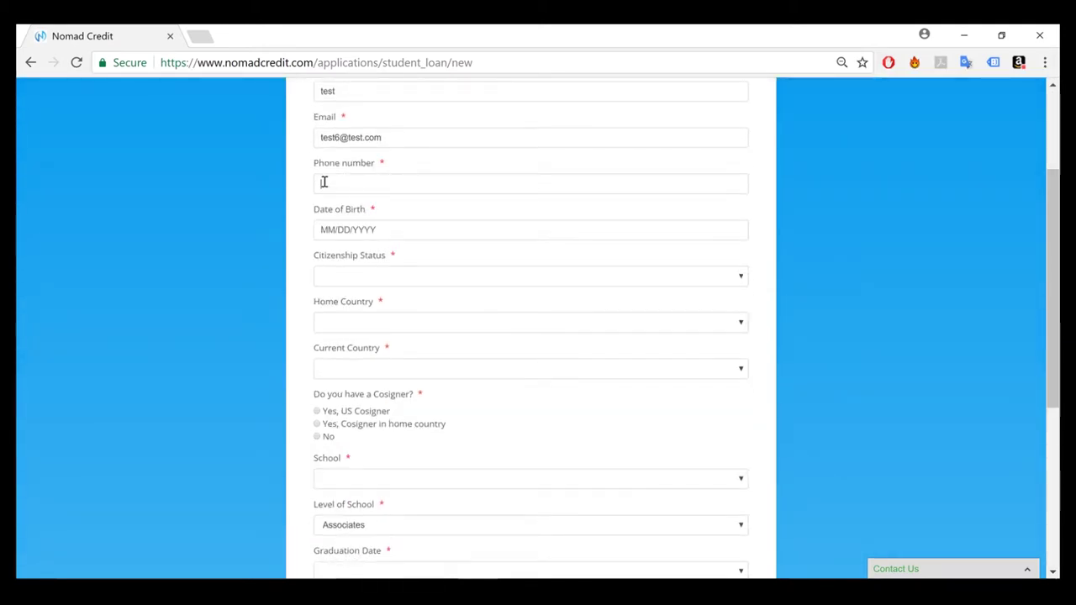
{"action": "left_click", "coordinate": [323, 182]}
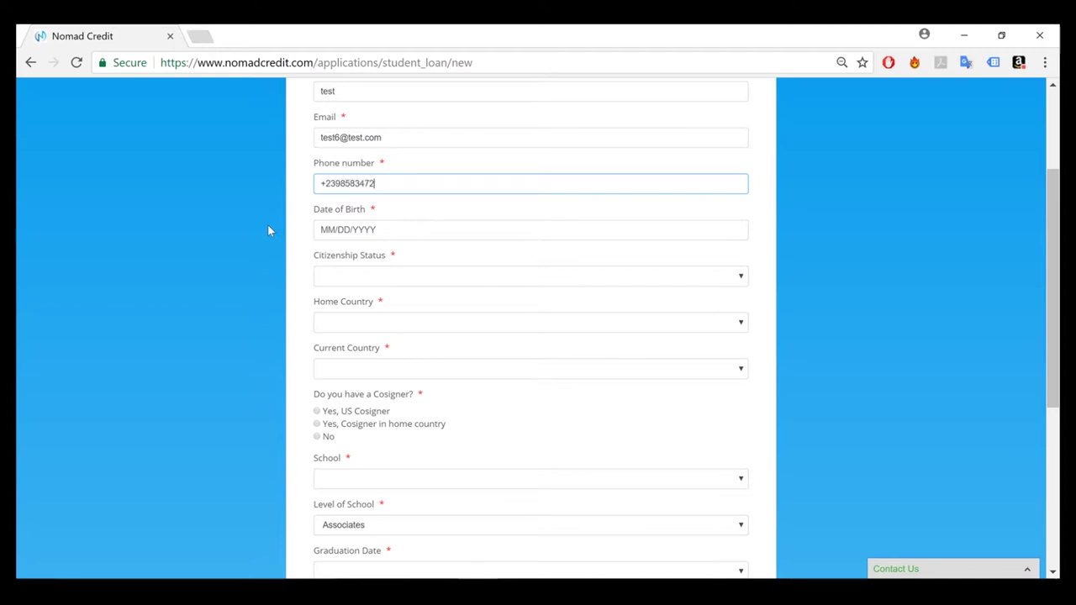
{"action": "left_click", "coordinate": [340, 231]}
{"action": "left_click", "coordinate": [372, 310]}
Set citizenship to Visa, home country to India and current country to United States
{"action": "left_click", "coordinate": [338, 275]}
{"action": "left_click", "coordinate": [339, 379]}
{"action": "left_click", "coordinate": [339, 323]}
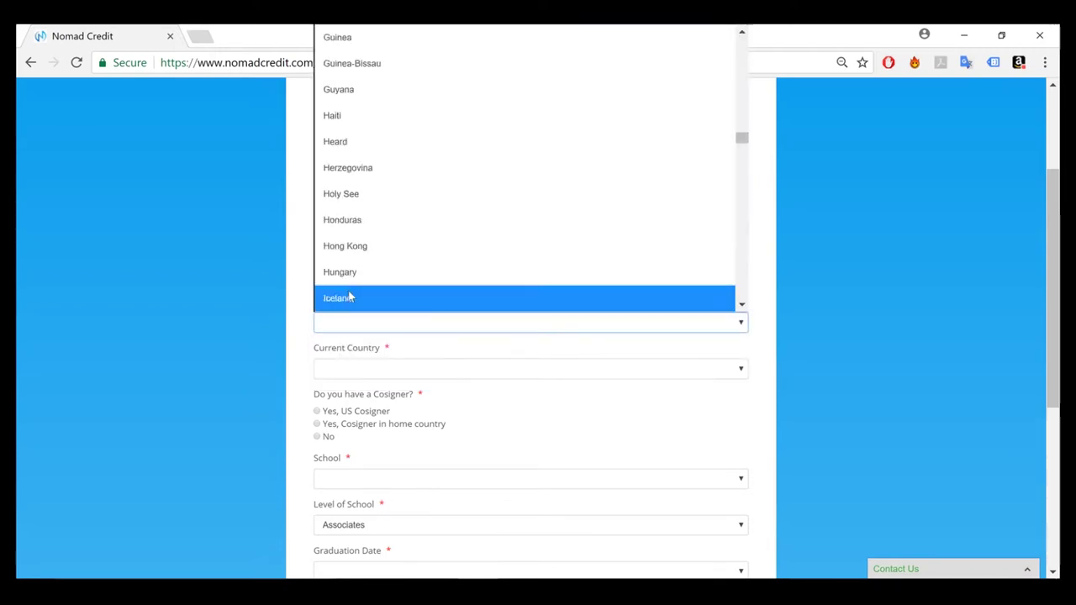
{"action": "left_click", "coordinate": [337, 298]}
{"action": "left_click", "coordinate": [361, 368]}
{"action": "scroll", "coordinate": [360, 362], "scroll_direction": "down", "scroll_amount": 20}
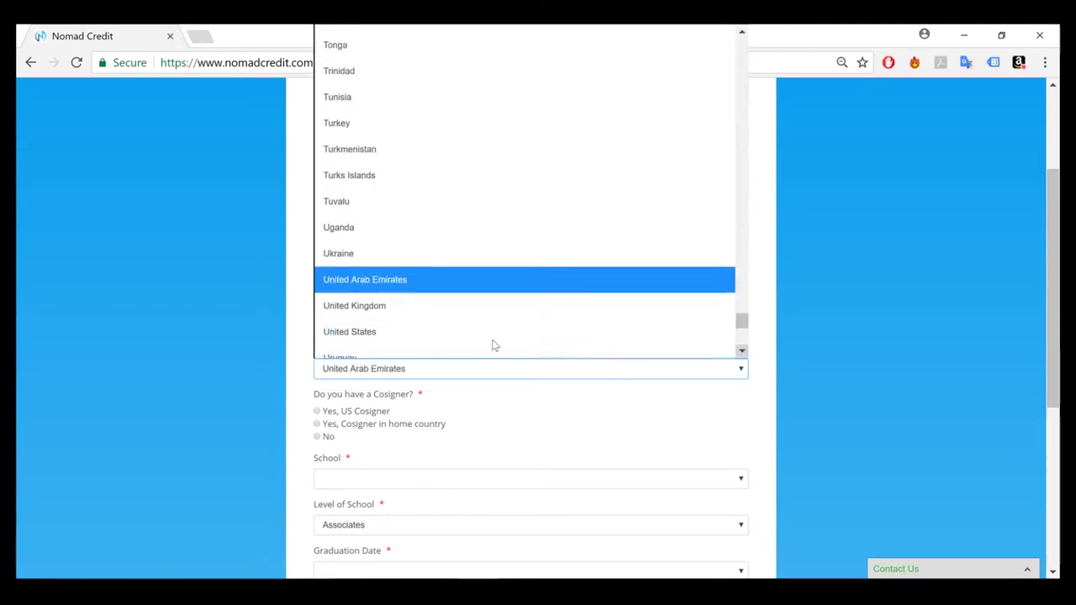
{"action": "left_click", "coordinate": [492, 332]}
Choose Harvard University as the school and Winter 2020 as the graduation date
{"action": "scroll", "coordinate": [298, 282], "scroll_direction": "down", "scroll_amount": 2}
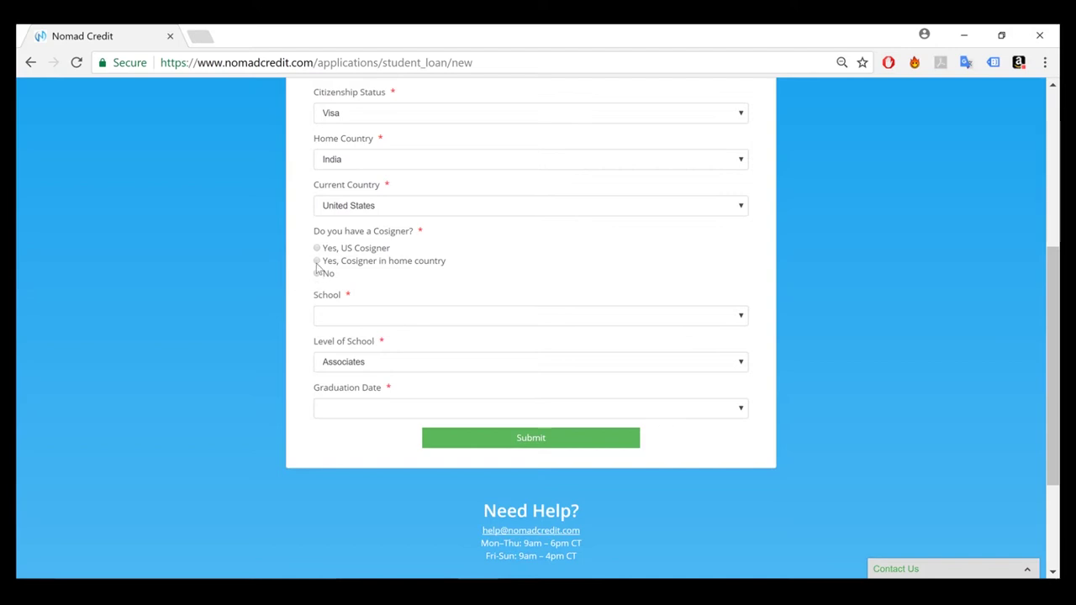
{"action": "left_click", "coordinate": [355, 314]}
{"action": "left_click", "coordinate": [343, 409]}
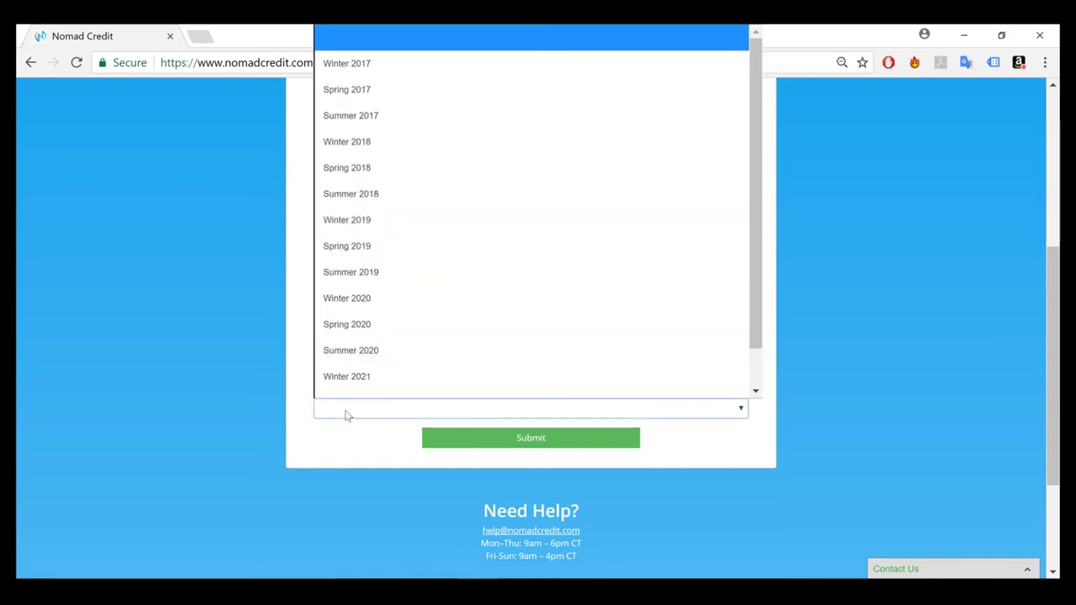
{"action": "left_click", "coordinate": [437, 298]}
{"action": "scroll", "coordinate": [305, 347], "scroll_direction": "up", "scroll_amount": 3}
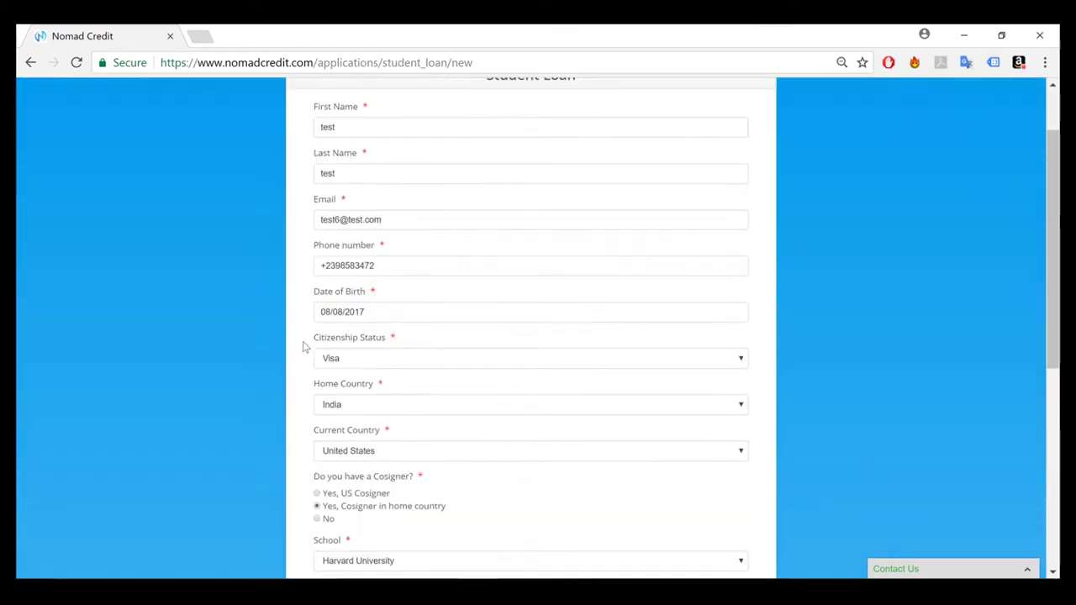
{"action": "scroll", "coordinate": [305, 347], "scroll_direction": "down", "scroll_amount": 5}
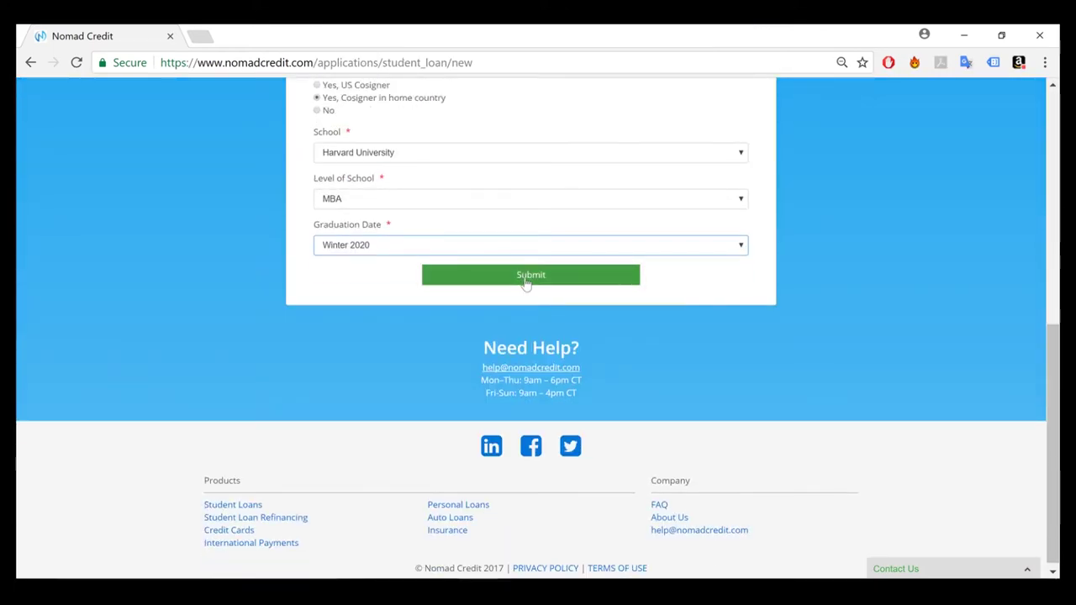
Submit the student loan form, review the confirmation details, and submit the lender search
{"action": "left_click", "coordinate": [525, 277]}
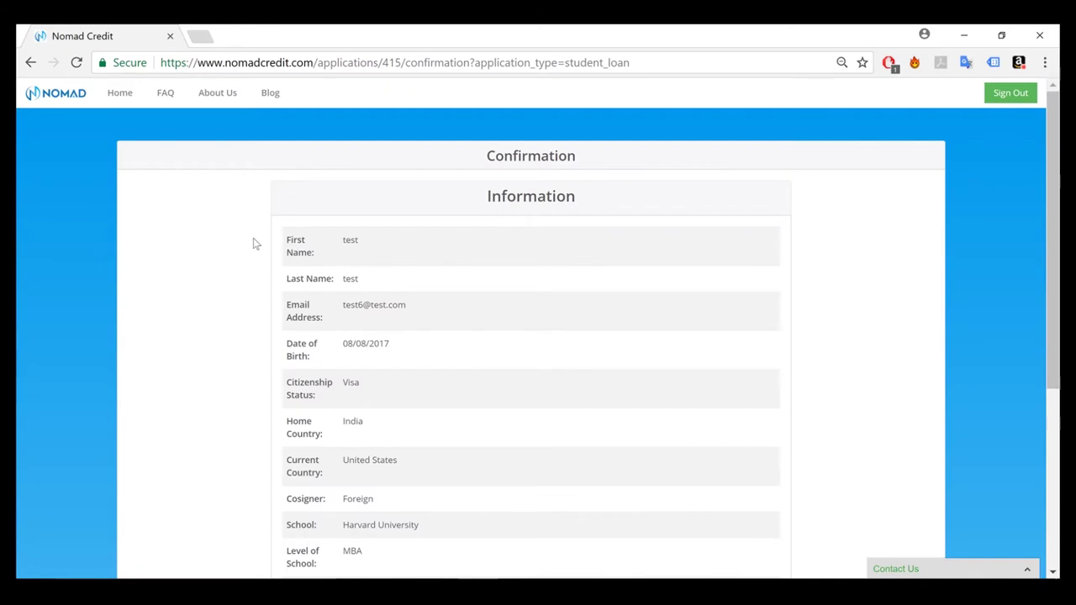
{"action": "scroll", "coordinate": [256, 244], "scroll_direction": "down", "scroll_amount": 1}
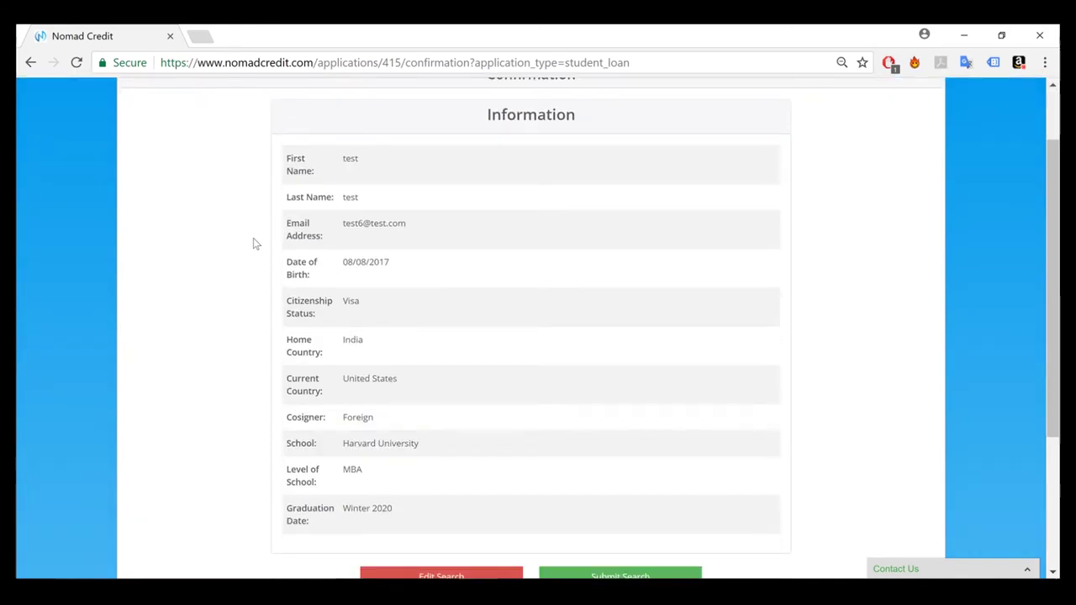
{"action": "scroll", "coordinate": [255, 244], "scroll_direction": "down", "scroll_amount": 1}
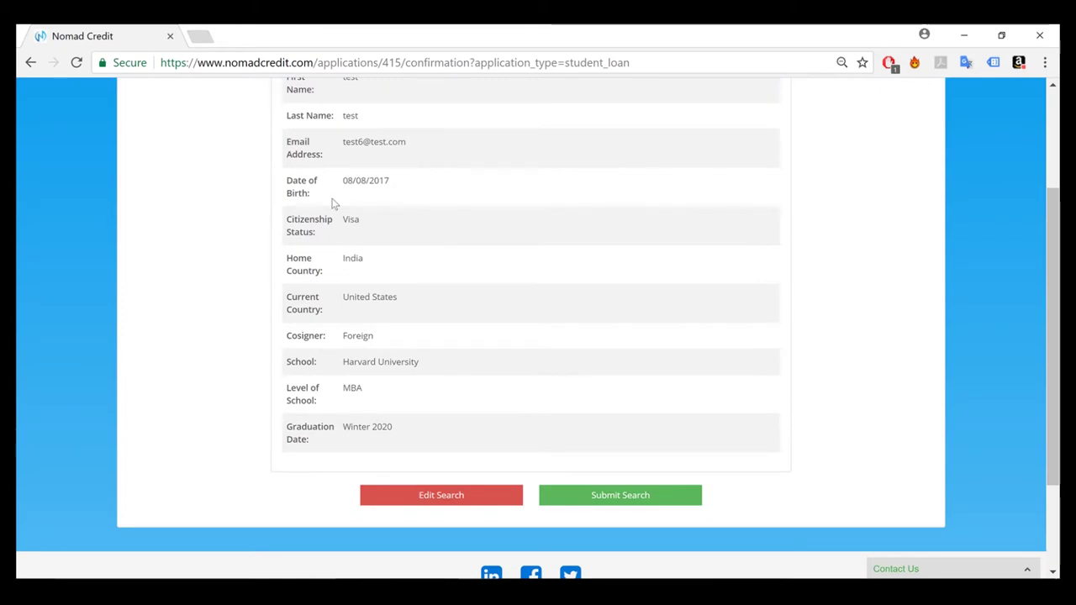
{"action": "left_click", "coordinate": [631, 498]}
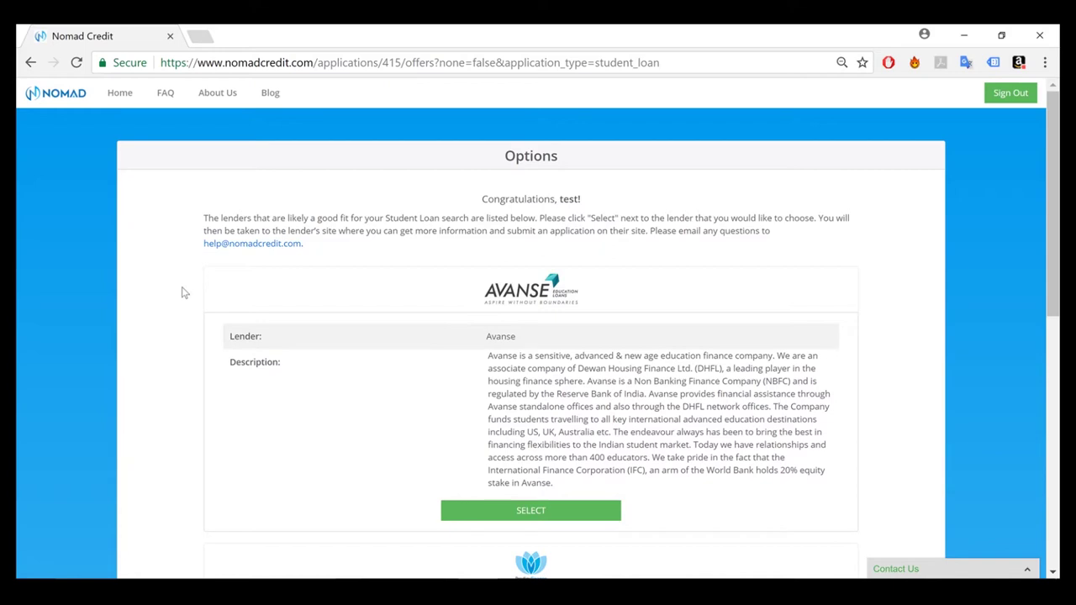
Scroll through the Options page to review the Avanse and Prodigy Finance offers
{"action": "scroll", "coordinate": [173, 276], "scroll_direction": "down", "scroll_amount": 2}
{"action": "scroll", "coordinate": [173, 275], "scroll_direction": "down", "scroll_amount": 1}
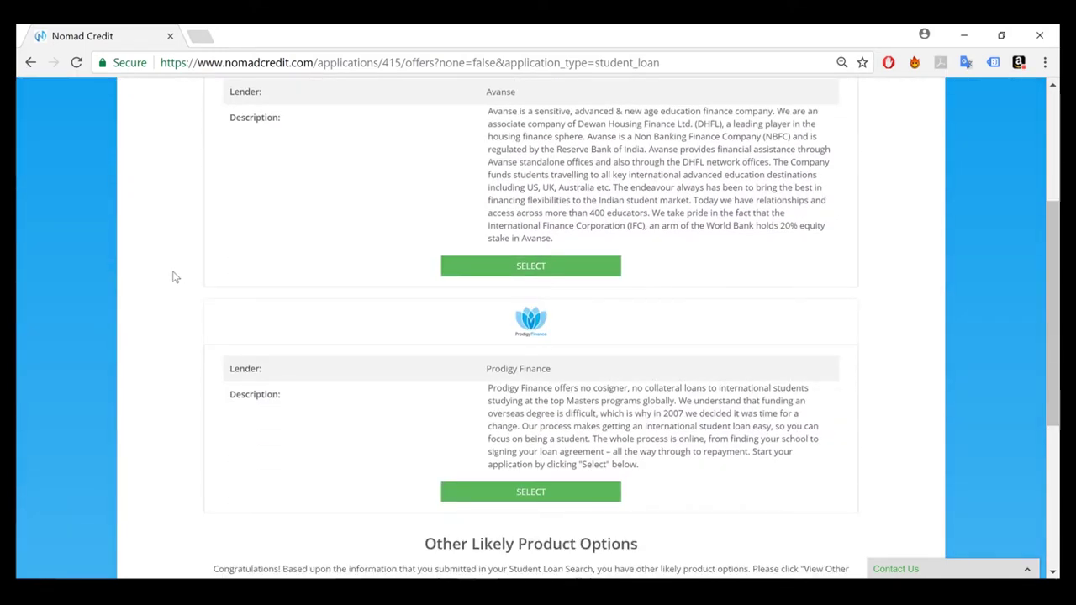
{"action": "left_click_drag", "start_coordinate": [1052, 360], "coordinate": [1052, 276]}
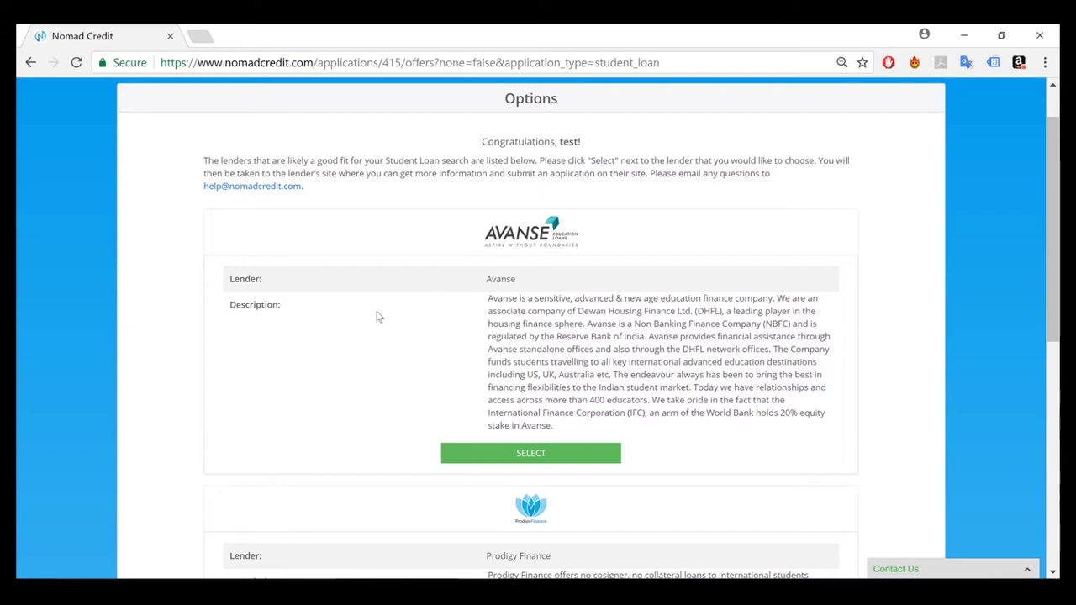
{"action": "scroll", "coordinate": [325, 318], "scroll_direction": "down", "scroll_amount": 1}
{"action": "scroll", "coordinate": [326, 318], "scroll_direction": "down", "scroll_amount": 1}
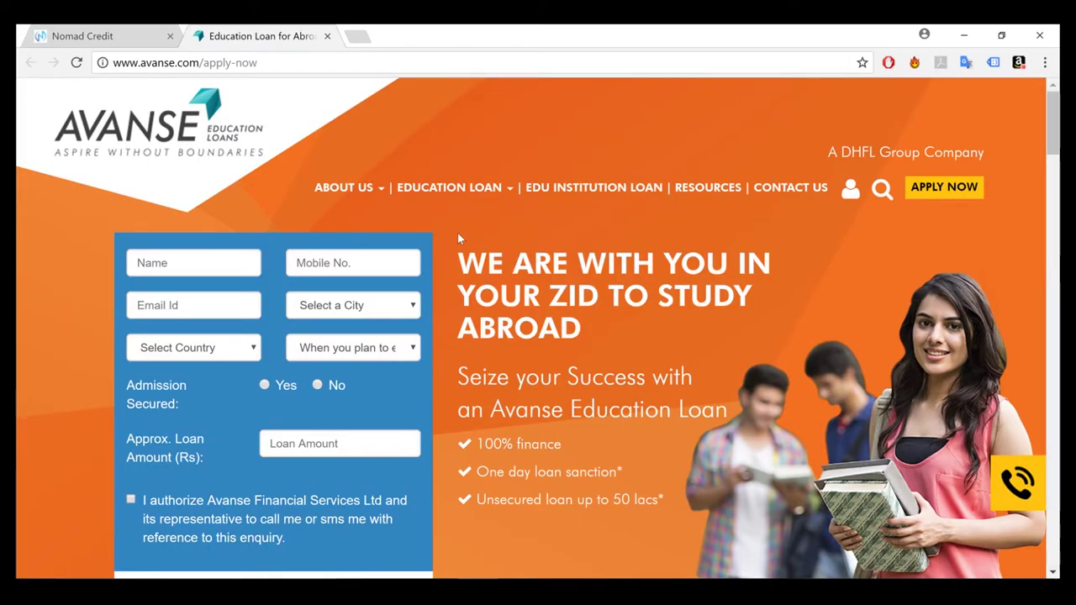
Look over Avanse's education loan enquiry form, then close the Avanse tab
{"action": "scroll", "coordinate": [457, 235], "scroll_direction": "down", "scroll_amount": 3}
{"action": "scroll", "coordinate": [457, 234], "scroll_direction": "up", "scroll_amount": 2}
{"action": "scroll", "coordinate": [457, 236], "scroll_direction": "up", "scroll_amount": 1}
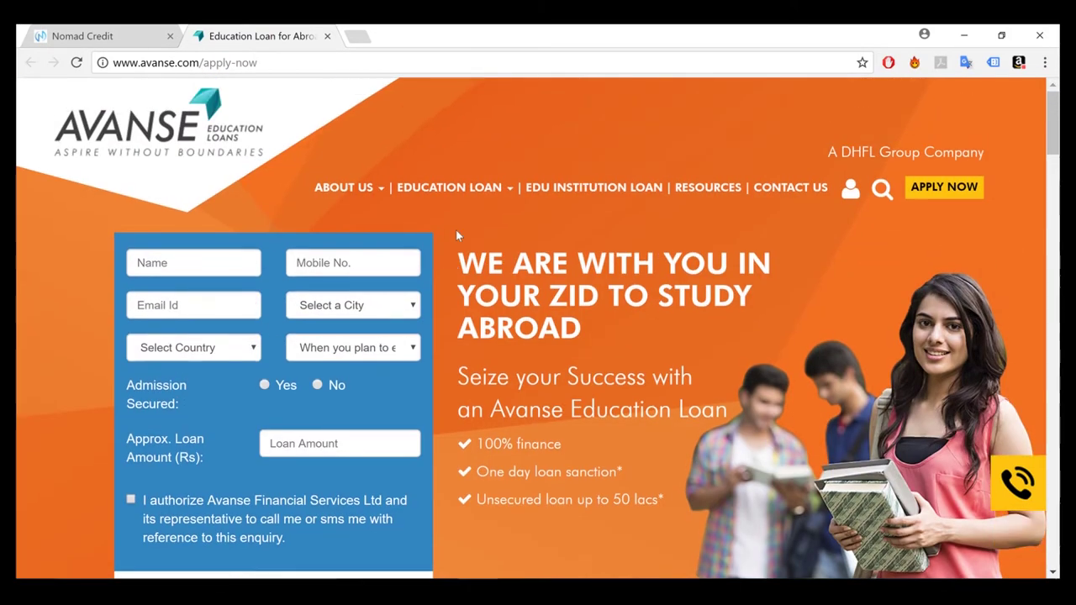
{"action": "left_click", "coordinate": [327, 36]}
Look over Prodigy Finance's get-started page, then close it to return to the lender offers
{"action": "scroll", "coordinate": [336, 202], "scroll_direction": "down", "scroll_amount": 1}
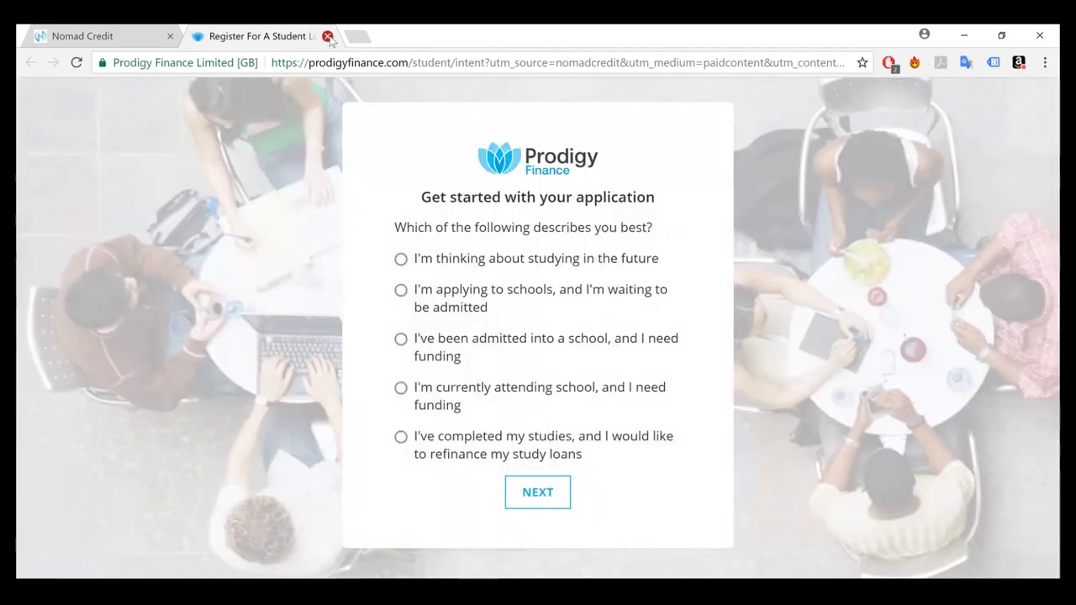
{"action": "left_click", "coordinate": [327, 36]}
{"action": "scroll", "coordinate": [317, 349], "scroll_direction": "up", "scroll_amount": 3}
{"action": "scroll", "coordinate": [316, 349], "scroll_direction": "up", "scroll_amount": 1}
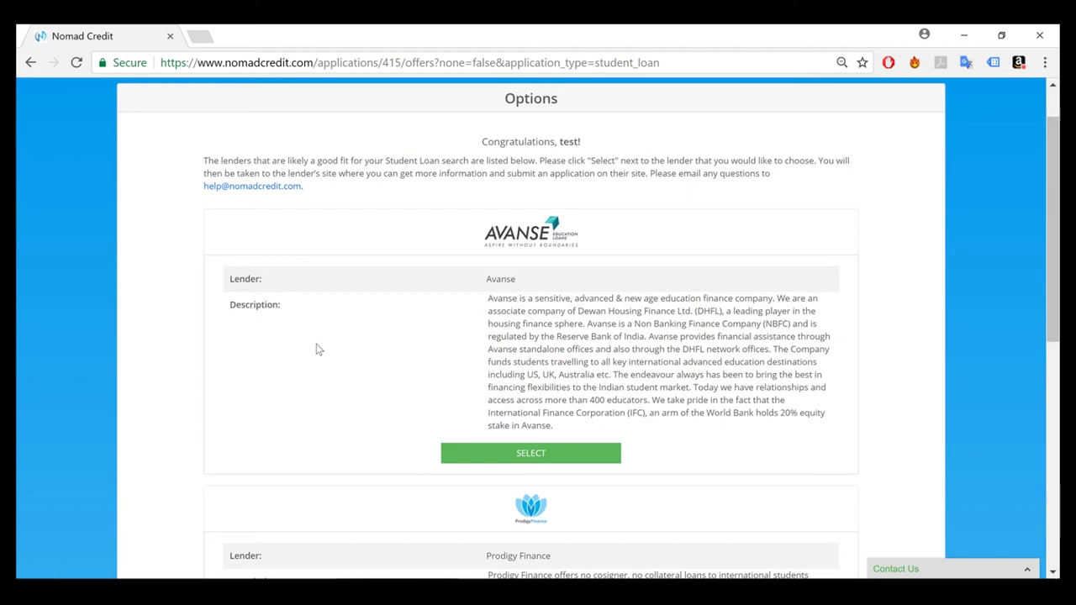
{"action": "scroll", "coordinate": [318, 348], "scroll_direction": "up", "scroll_amount": 1}
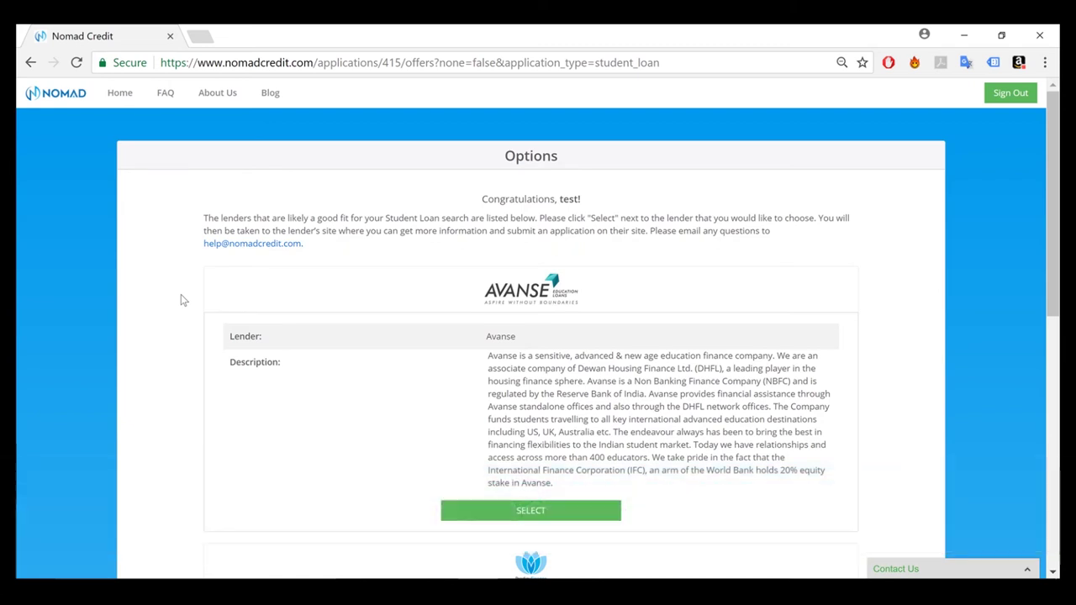
{"action": "left_click", "coordinate": [916, 569]}
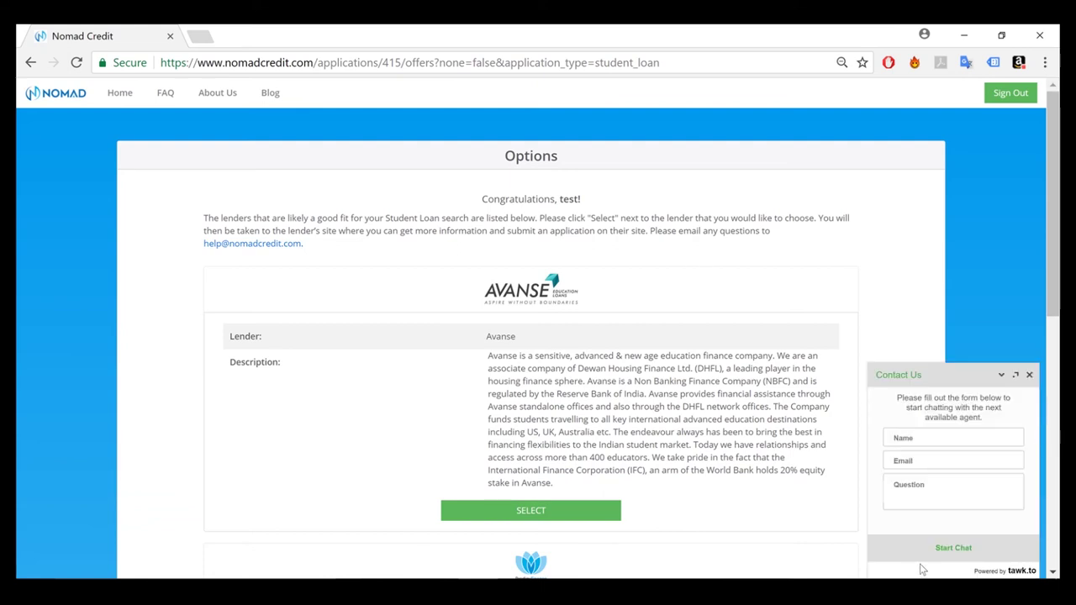